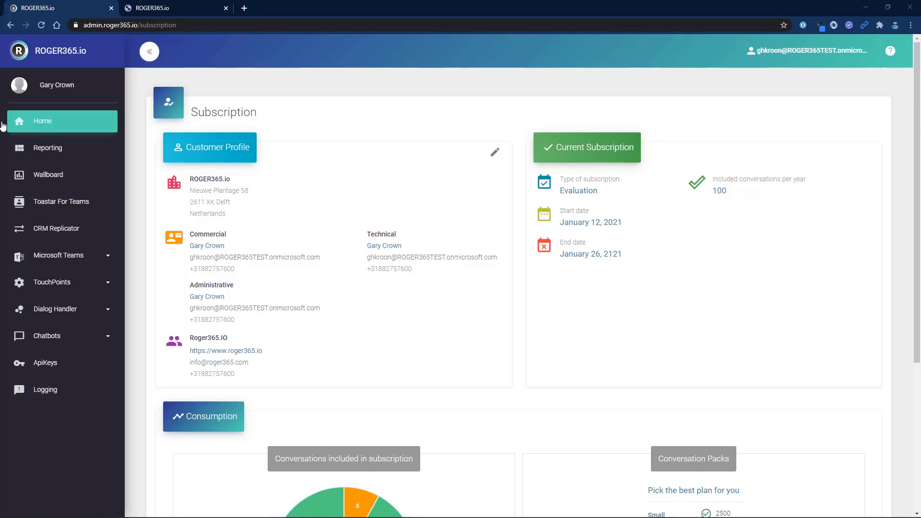
Create a schedule named ROGER365.io in the (UTC+01:00) Amsterdam, Berlin, Rome time zone.
click(109, 311)
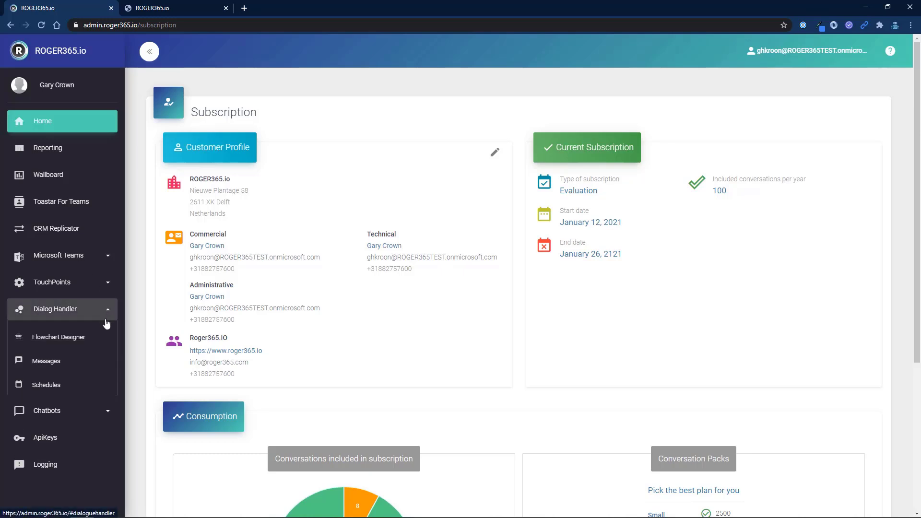
click(92, 387)
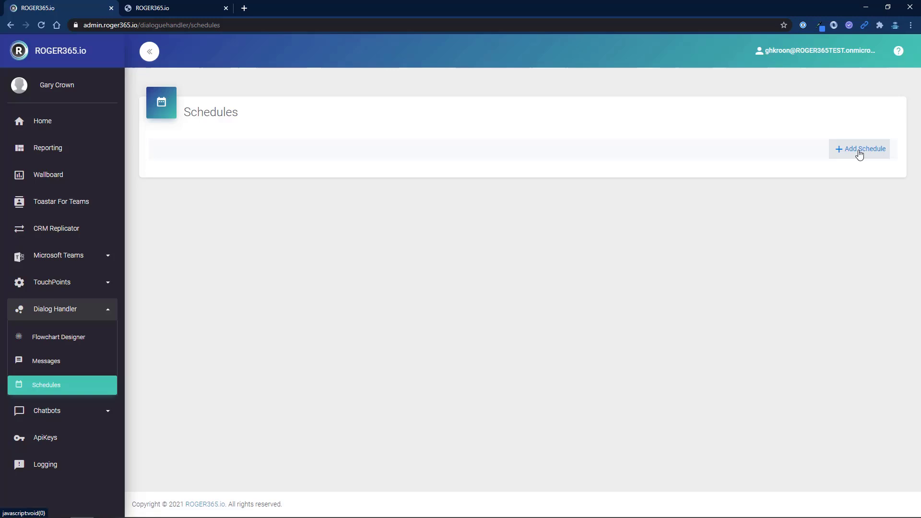
click(859, 154)
click(423, 253)
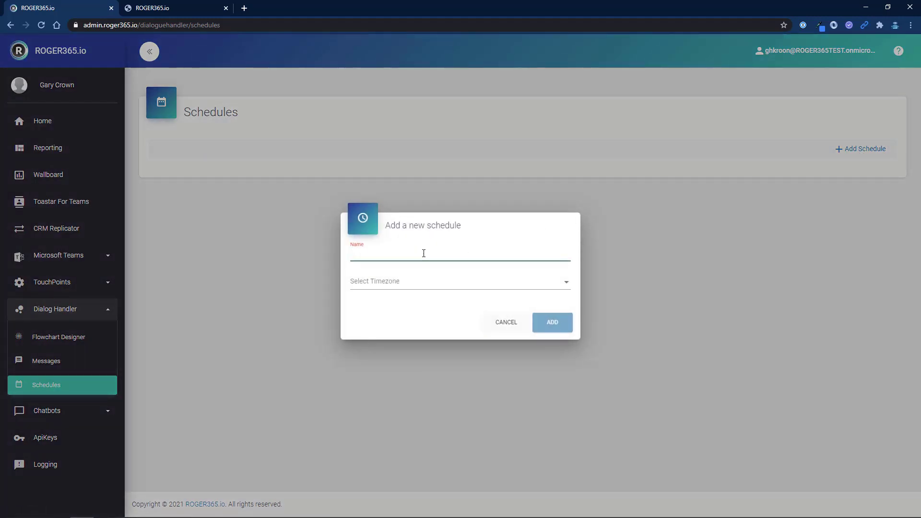
text(ROGER365.io)
click(421, 282)
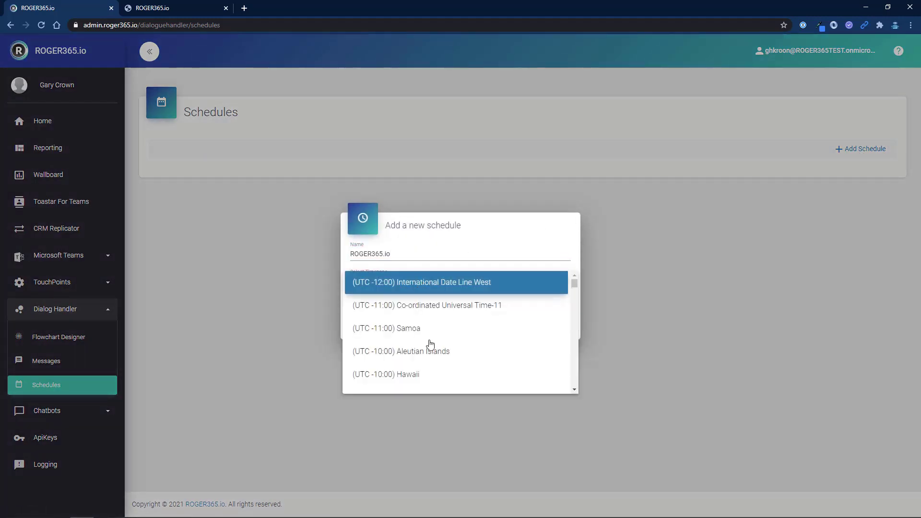
scroll(430, 344, down, 15)
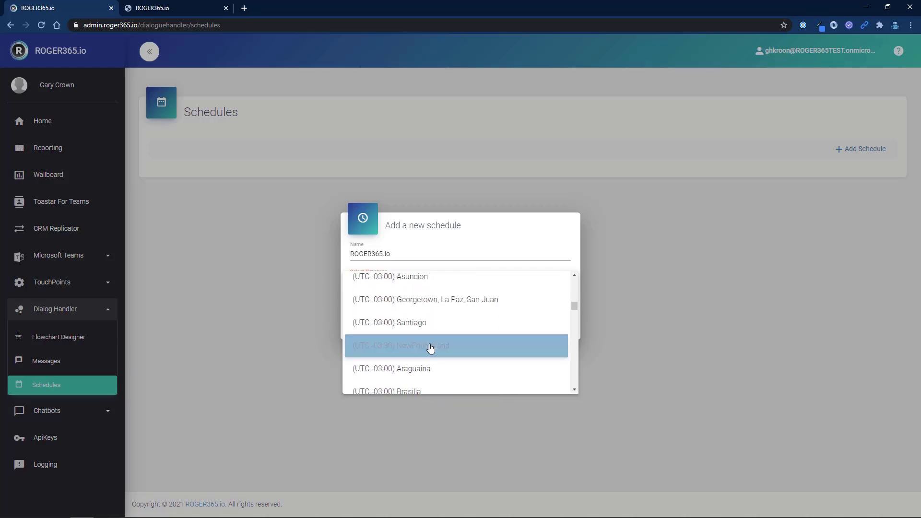
scroll(430, 349, down, 7)
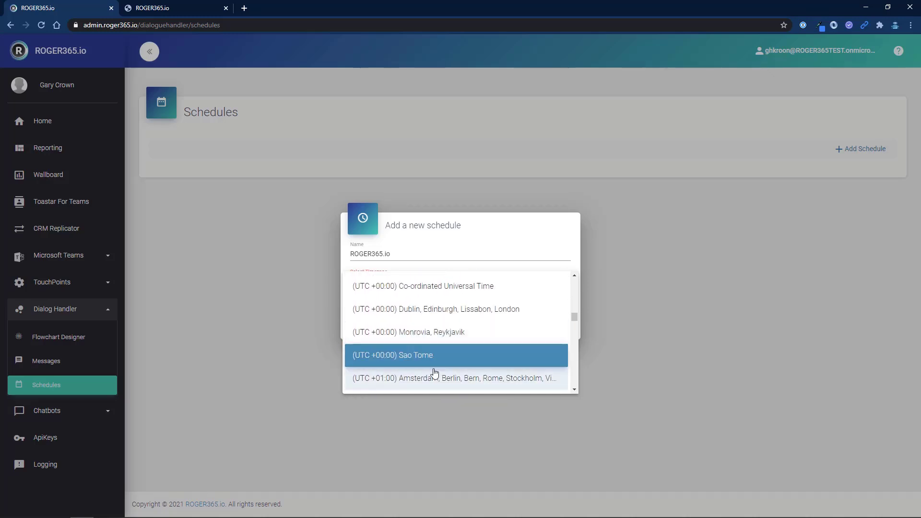
click(435, 372)
click(552, 323)
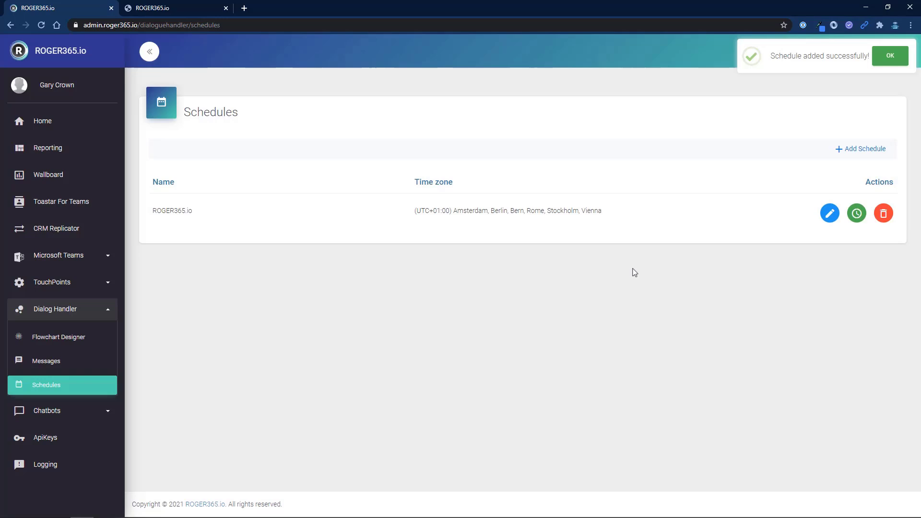
Give the ROGER365.io schedule a Monday opening interval of 08:30 to 17:00.
click(858, 215)
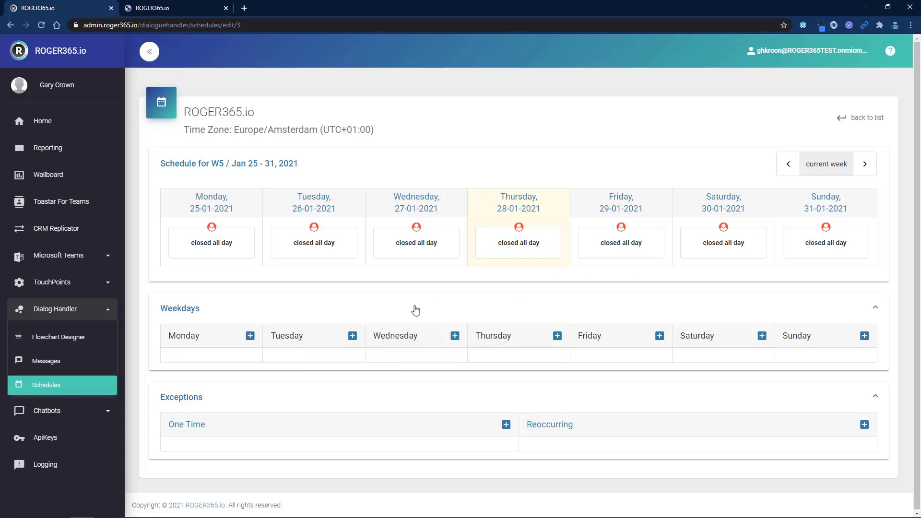
click(250, 335)
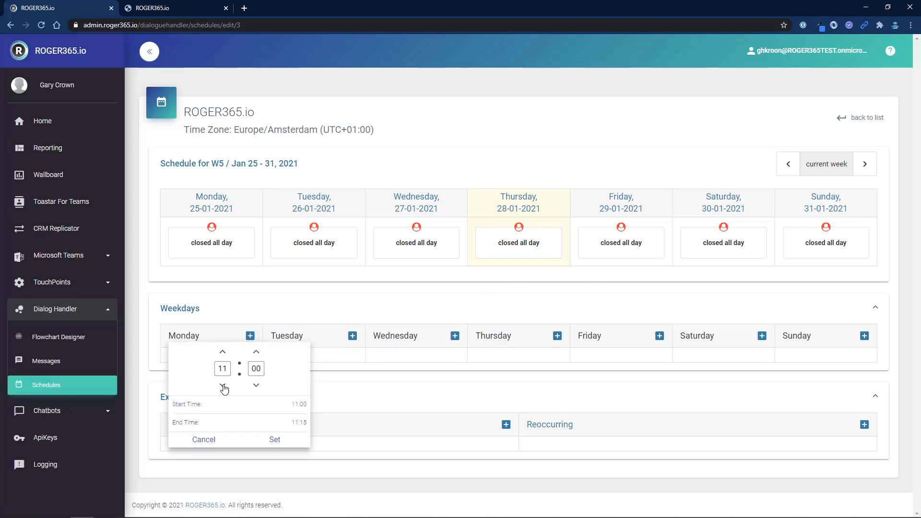
click(222, 385)
click(223, 385)
click(257, 351)
click(256, 351)
click(295, 422)
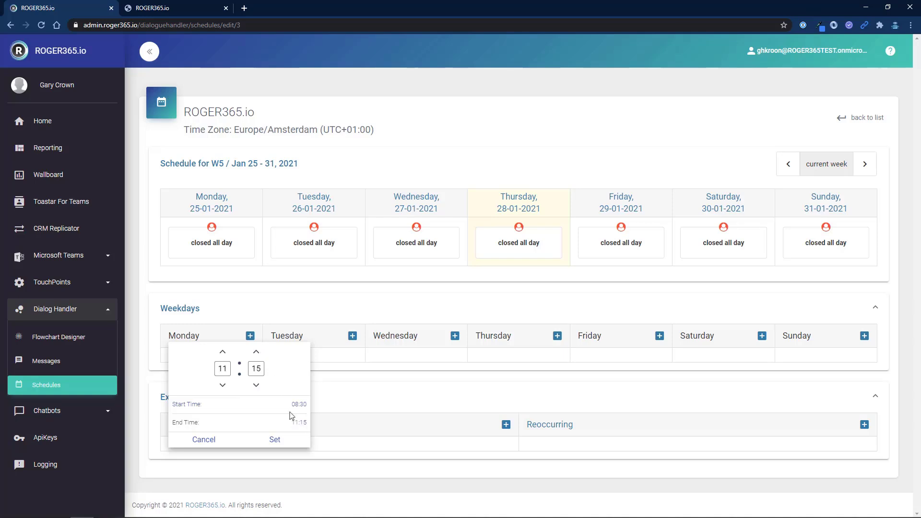
click(223, 353)
click(226, 355)
click(226, 355)
click(257, 353)
click(258, 354)
click(258, 354)
click(275, 439)
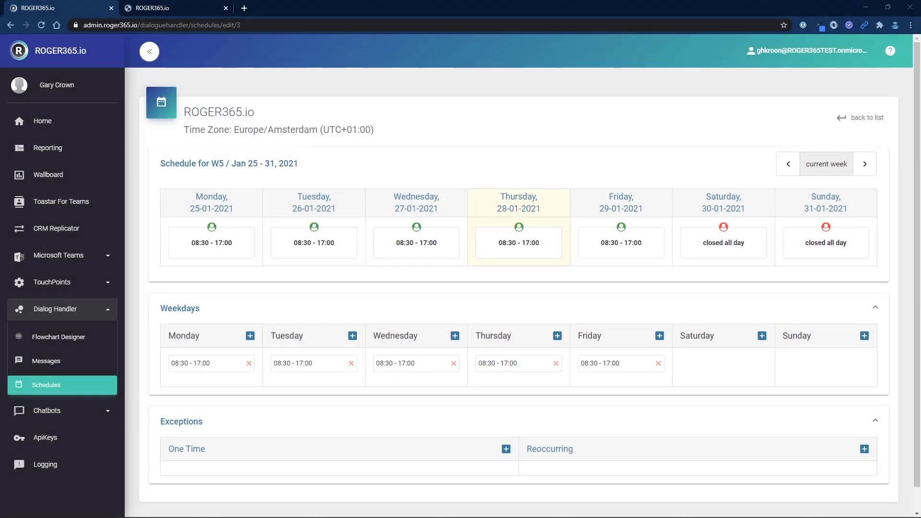
scroll(522, 273, down, 1)
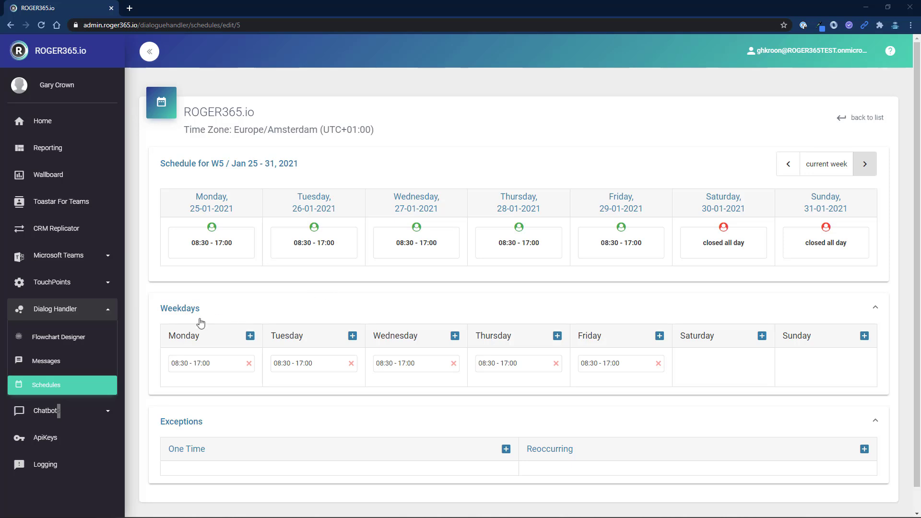
Open the WhatsApp to teams flowchart and move the Wait input User nodes lower.
click(103, 337)
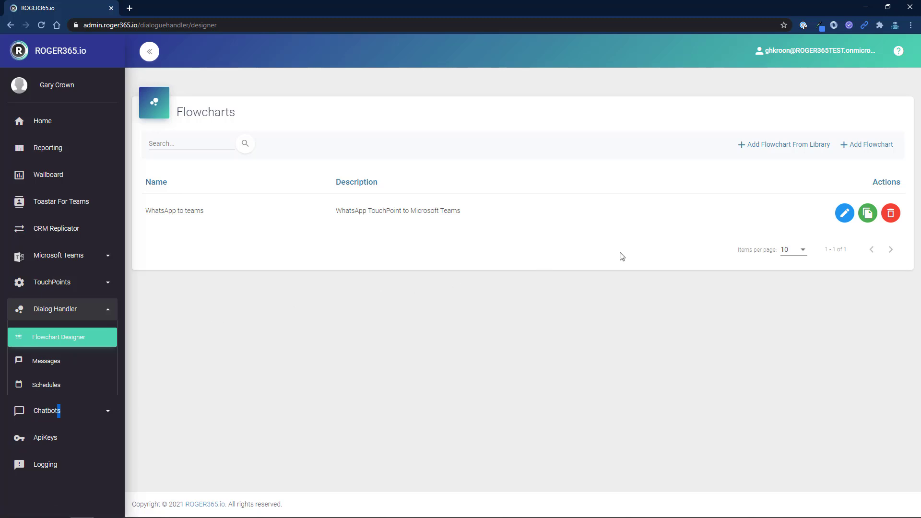
click(843, 215)
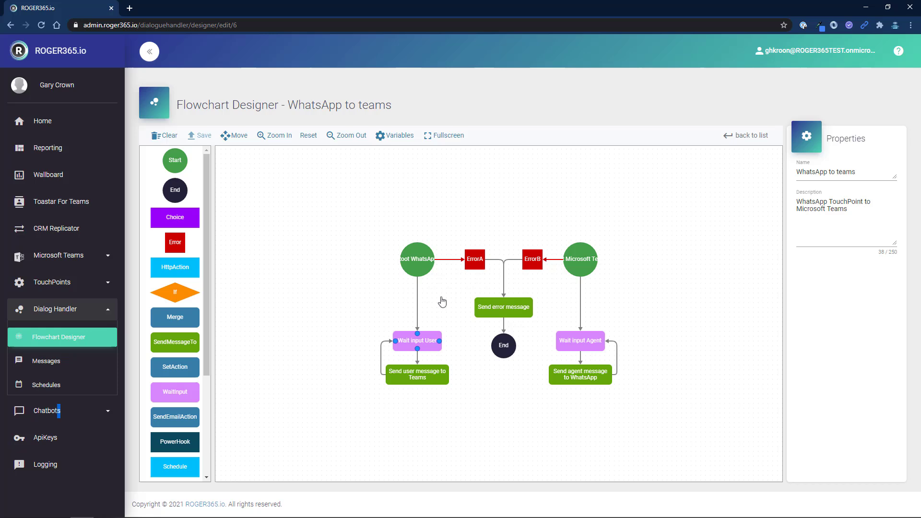
drag(353, 315, 431, 441)
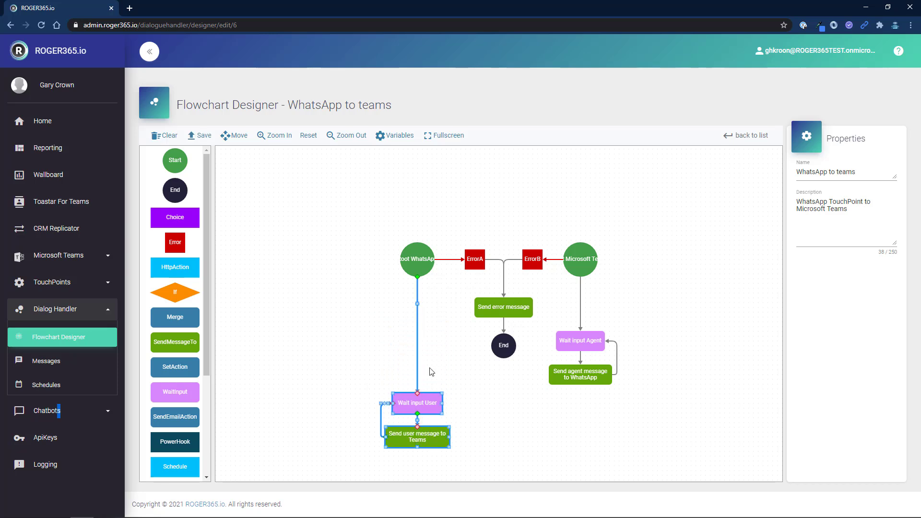
click(421, 340)
Remove the start node's link to Wait input User and connect a new Schedule node below it.
click(420, 340)
key(Delete)
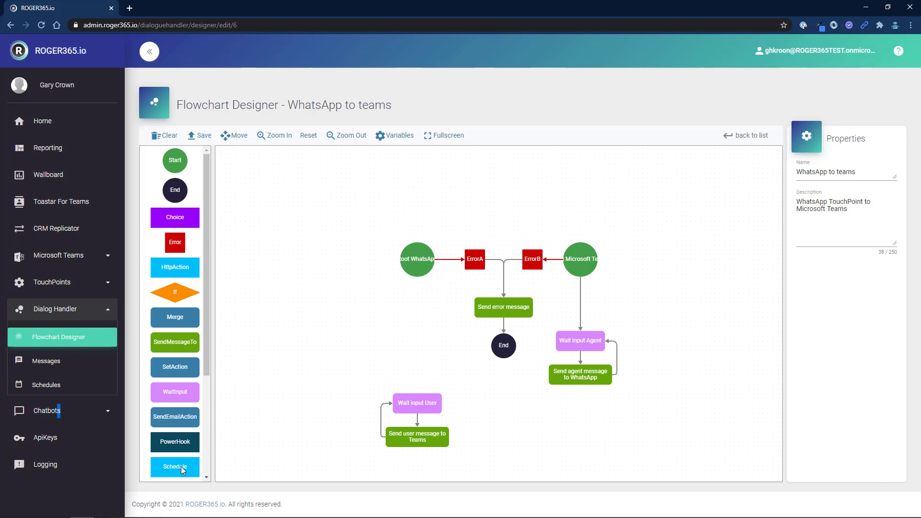
drag(180, 466, 417, 294)
click(418, 304)
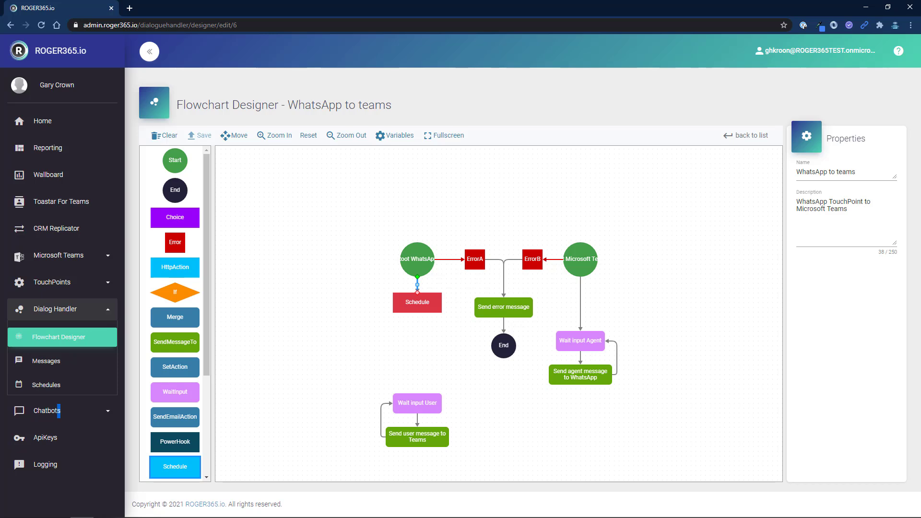
Set the Schedule node to use the ROGER365.io schedule.
click(417, 279)
click(429, 306)
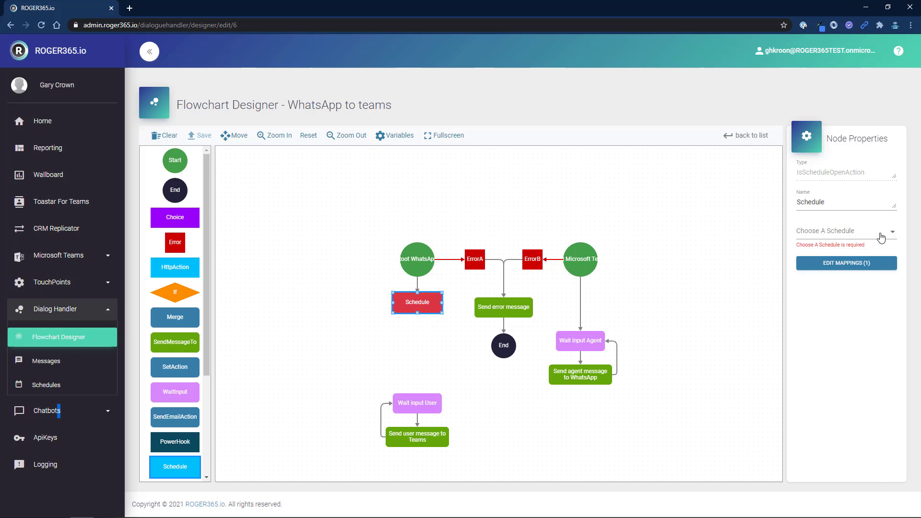
click(882, 237)
click(817, 251)
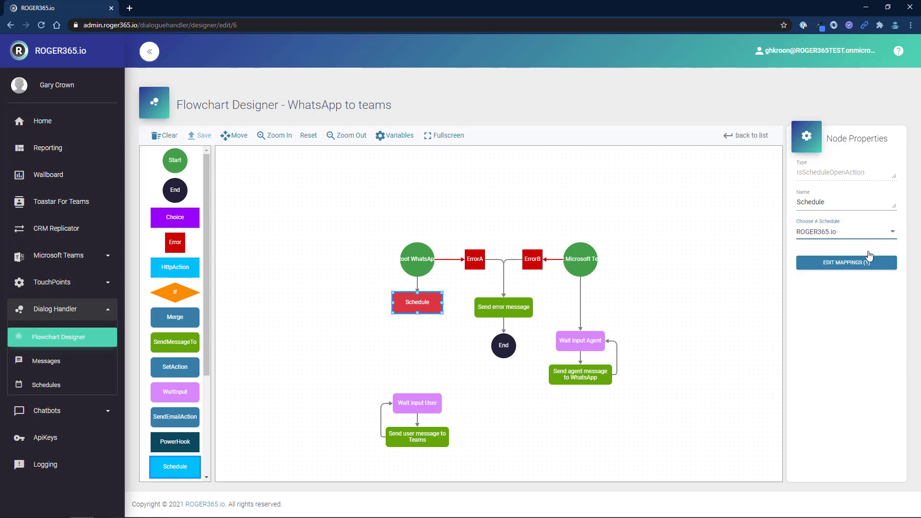
Create a new Boolean variable named ScheduleOpen from the output mappings.
click(870, 263)
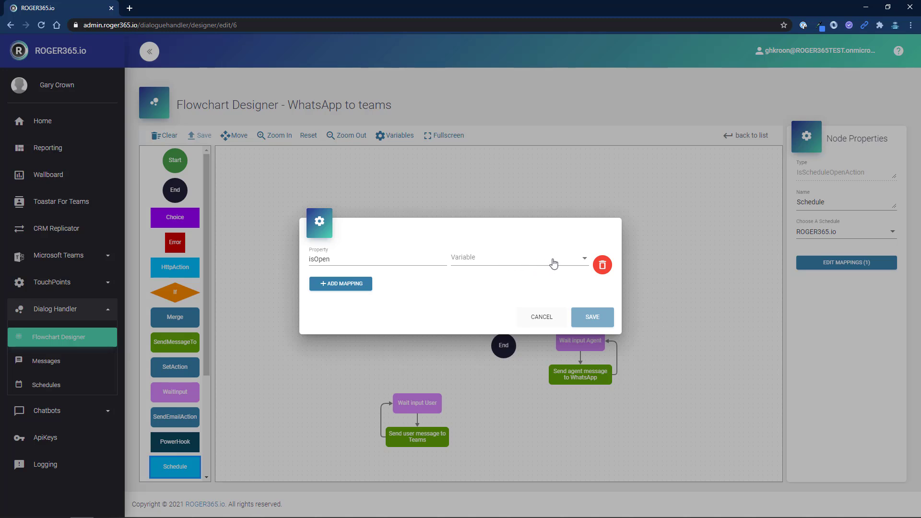
click(572, 262)
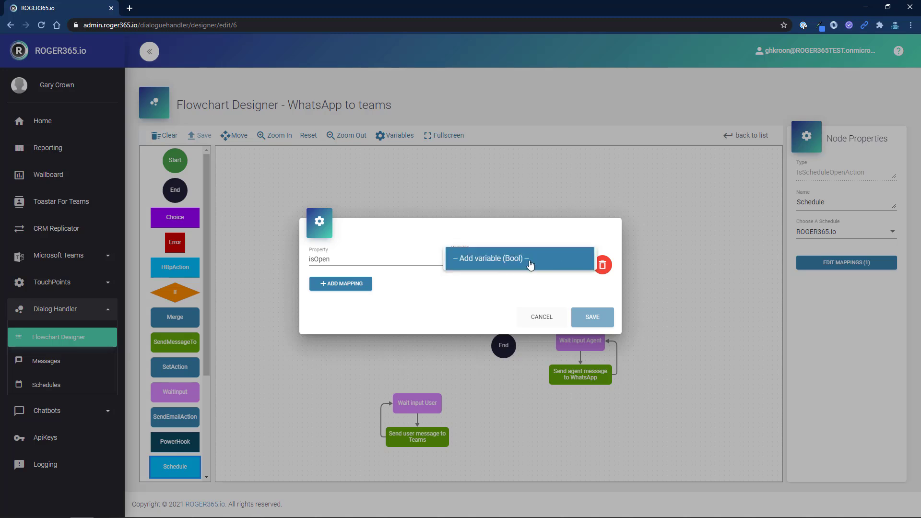
click(528, 264)
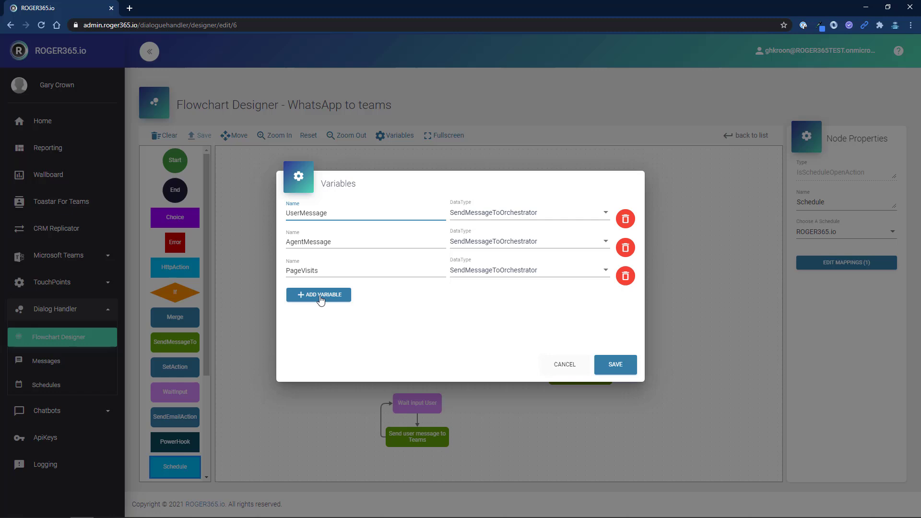
click(321, 295)
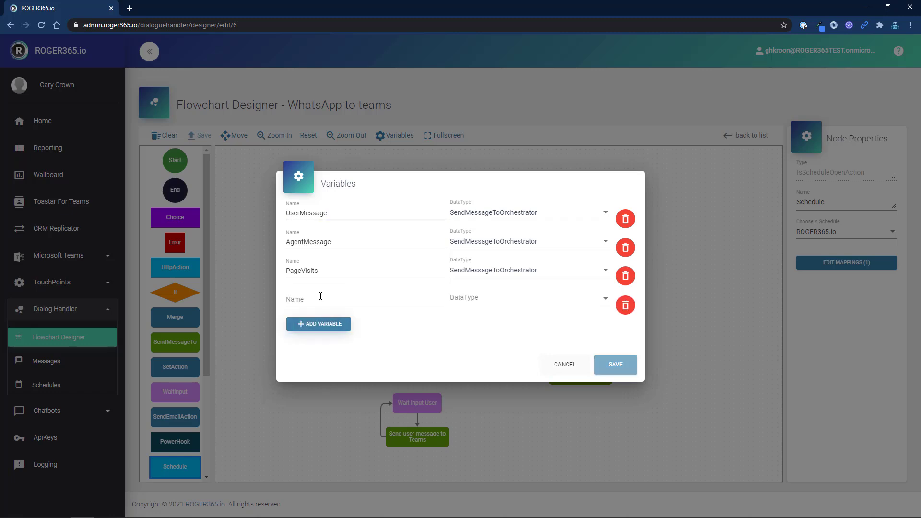
click(321, 298)
text(ScheduleOpen)
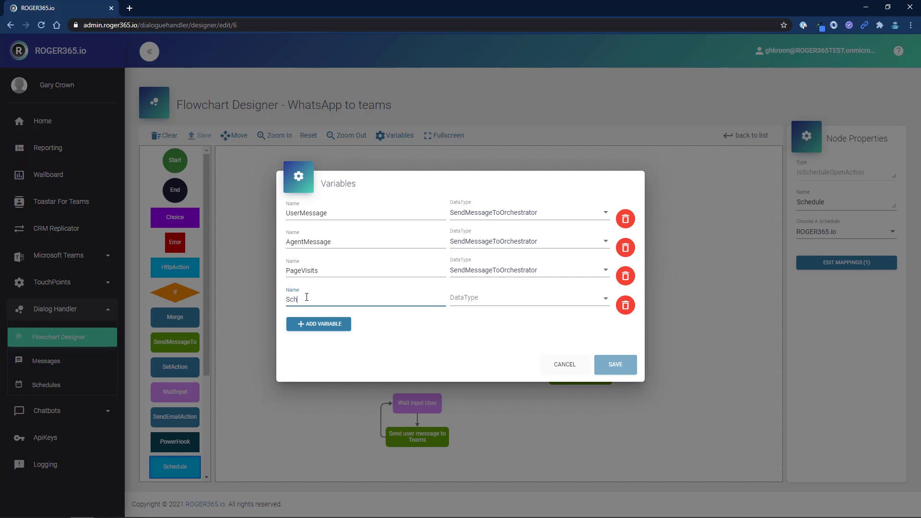
click(496, 298)
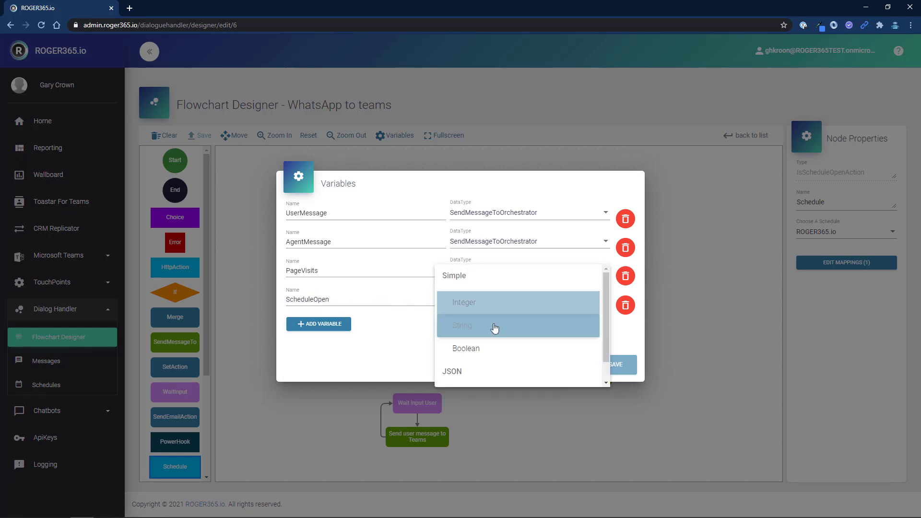
click(494, 347)
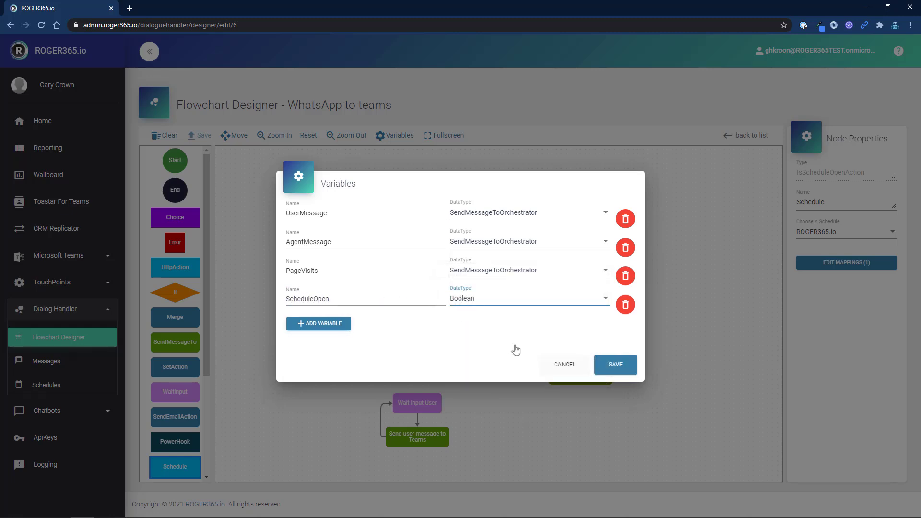
click(615, 365)
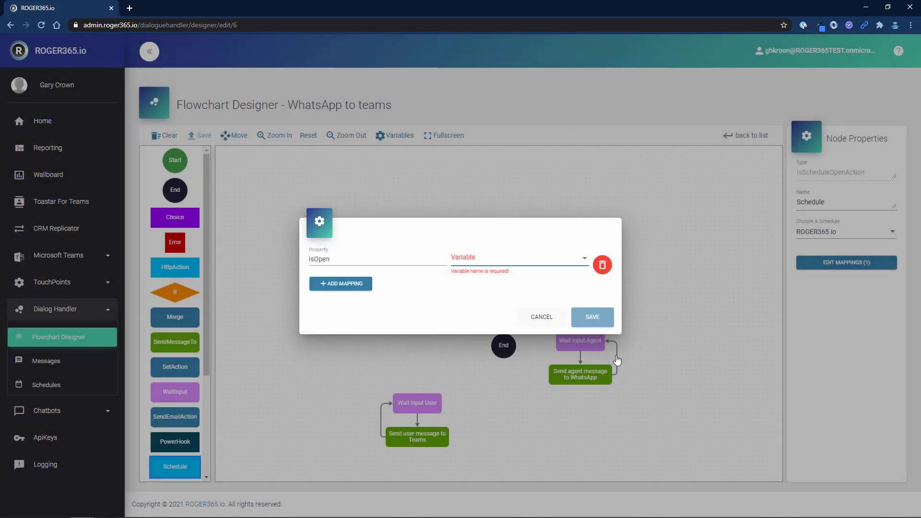
Map the isOpen output to ScheduleOpen and add an If node to the canvas.
click(579, 268)
click(570, 280)
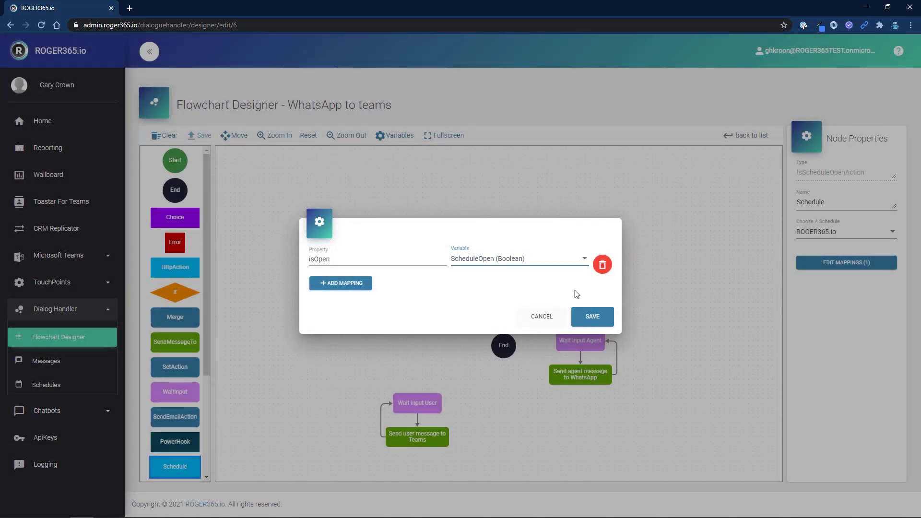
click(589, 321)
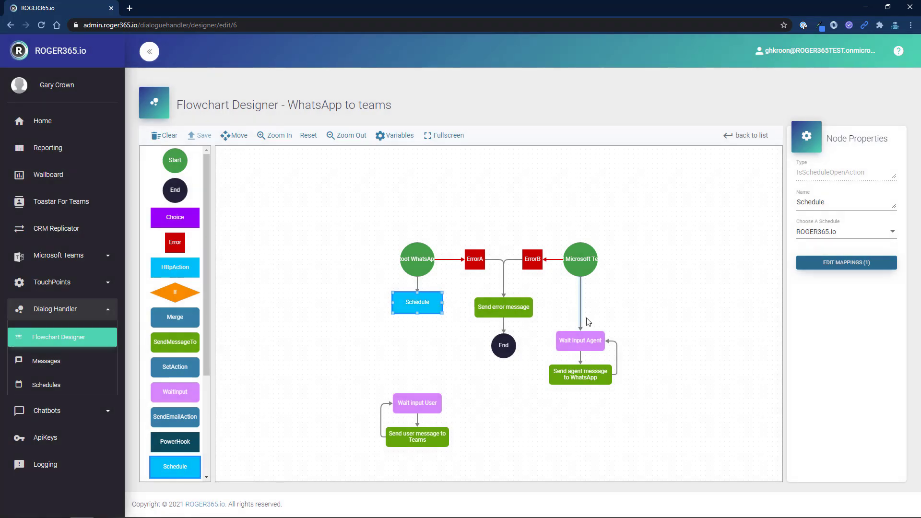
drag(180, 297, 422, 344)
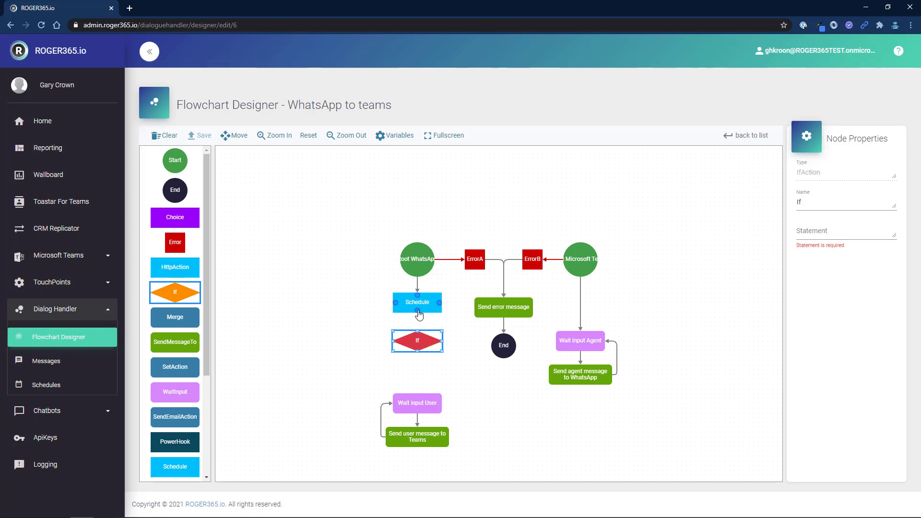
Link the Schedule node to the If node and set the If statement to ScheduleOpen.
drag(418, 311, 418, 338)
click(821, 233)
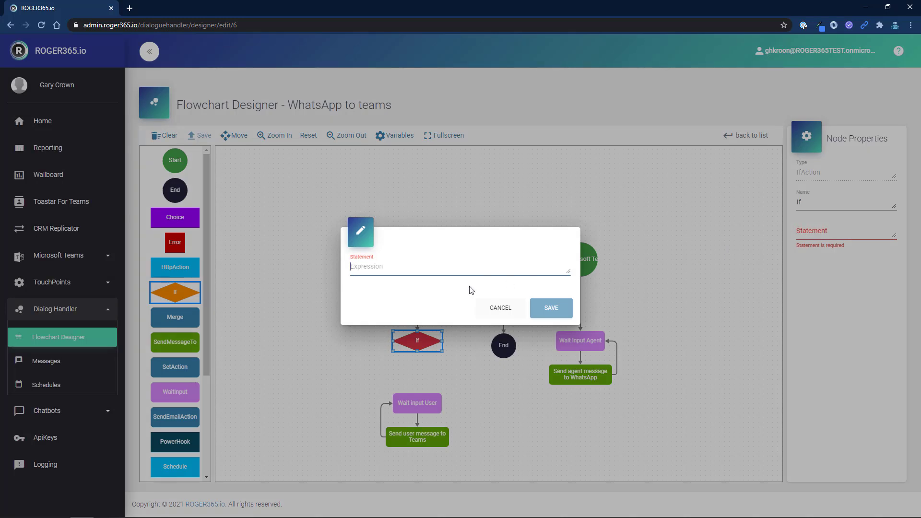
text(ScheduleOpen)
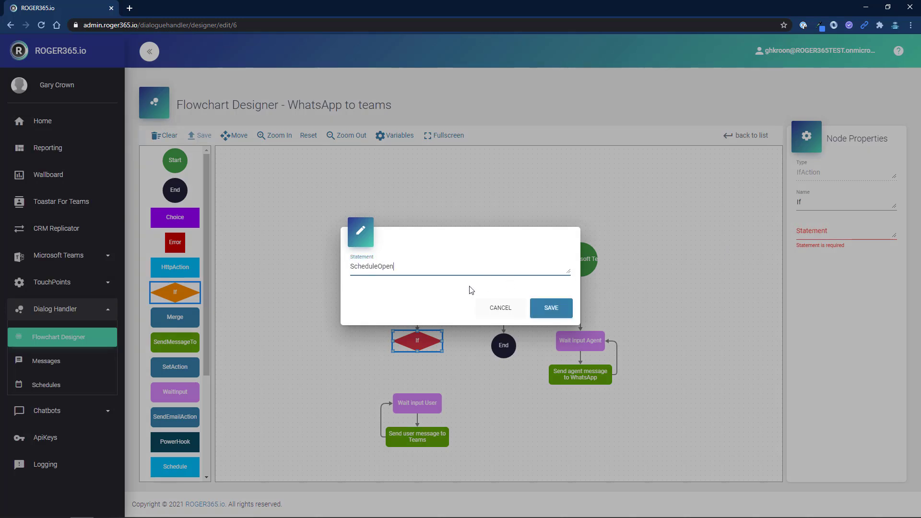
click(550, 309)
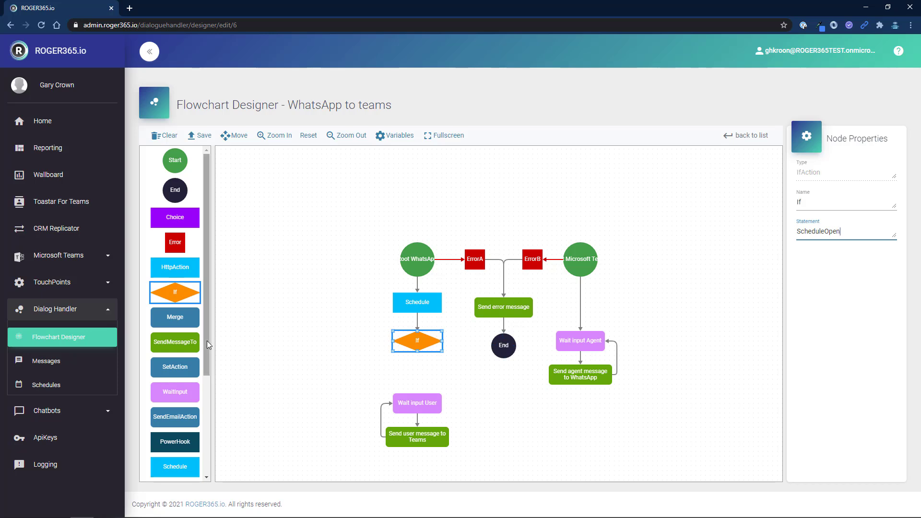
Place two SendMessageTo nodes side by side below the If node.
drag(181, 343, 299, 370)
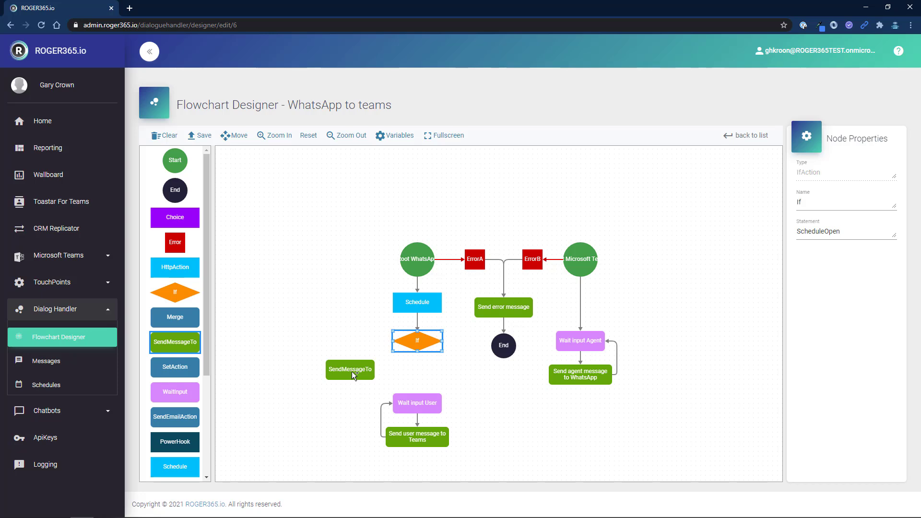
drag(355, 372, 360, 371)
drag(175, 342, 450, 371)
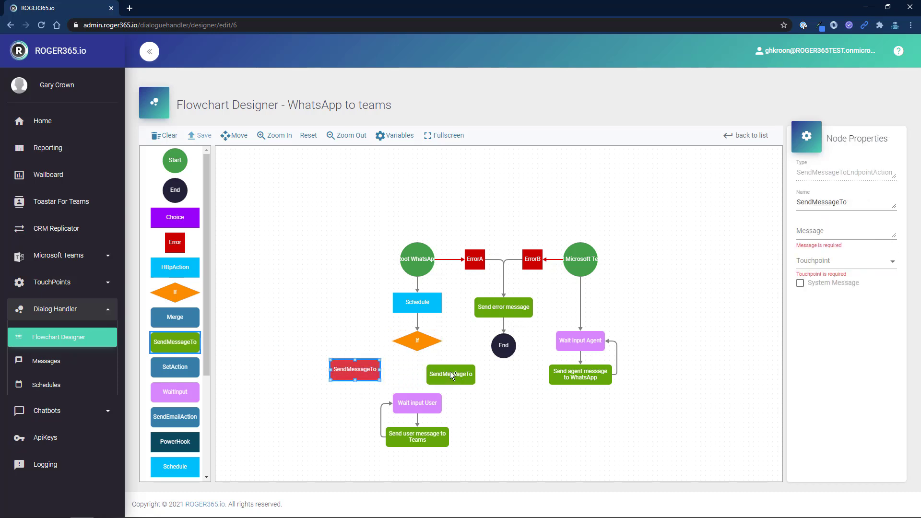
click(457, 370)
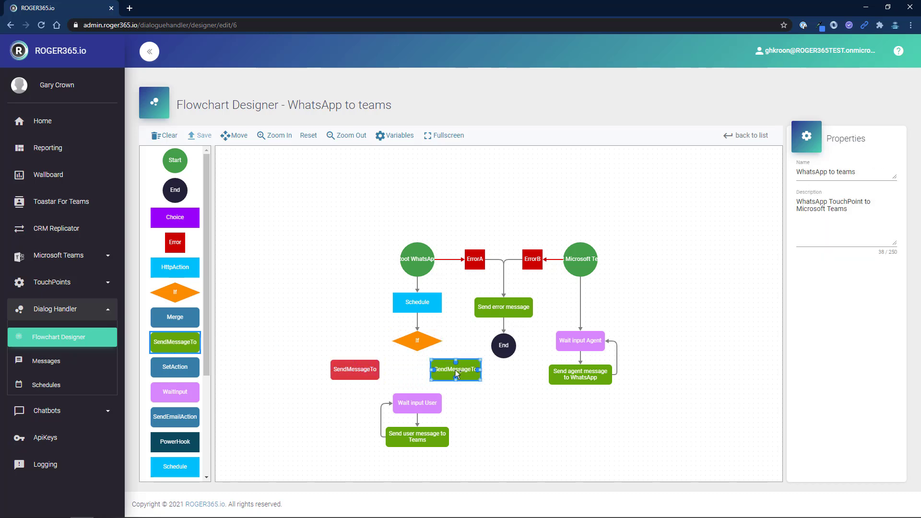
Rename the left node SendMessageToOpen and give it a thank-you reply message.
click(372, 367)
click(859, 206)
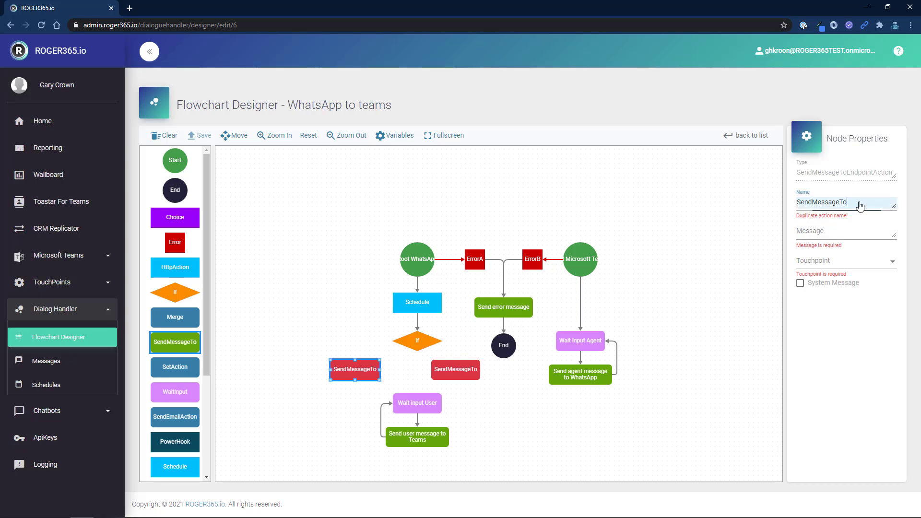
text(Open)
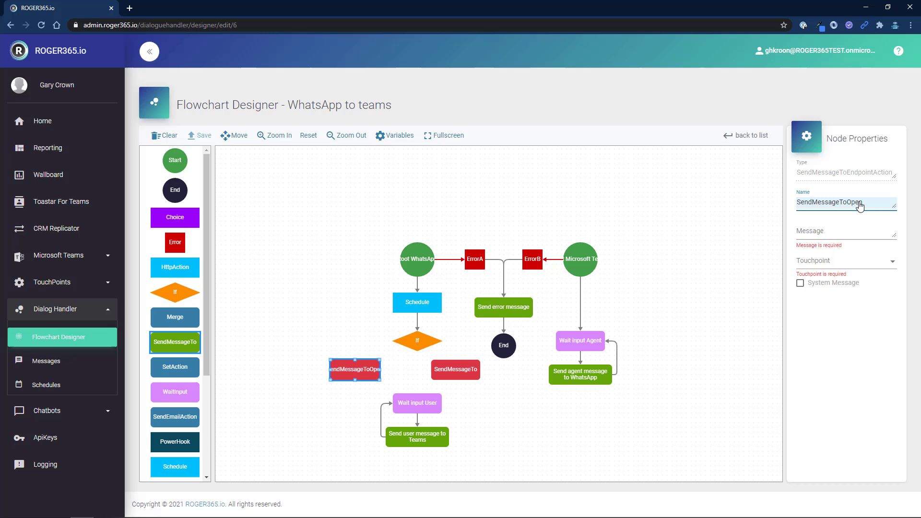
key(Tab)
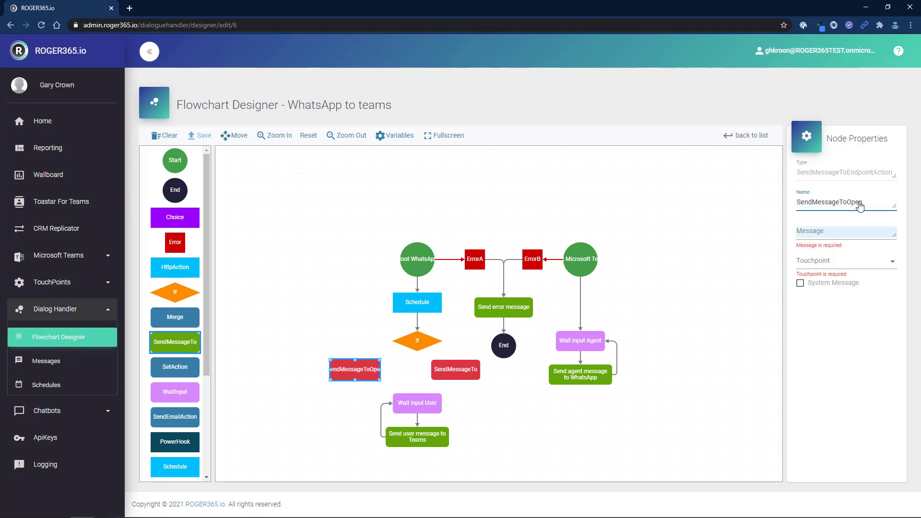
click(821, 234)
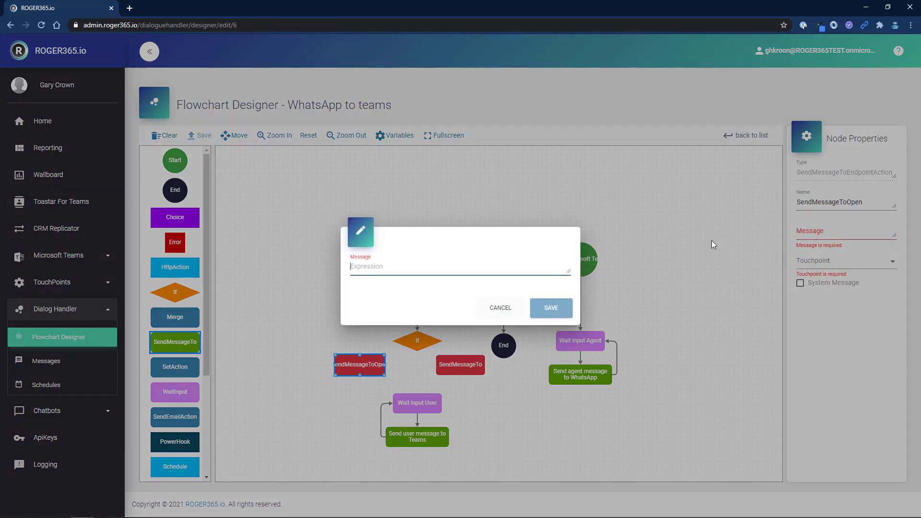
text("Hi, nice to hear from you and thank you for your interest in ROGER365.io. We will respond to your message as soo)
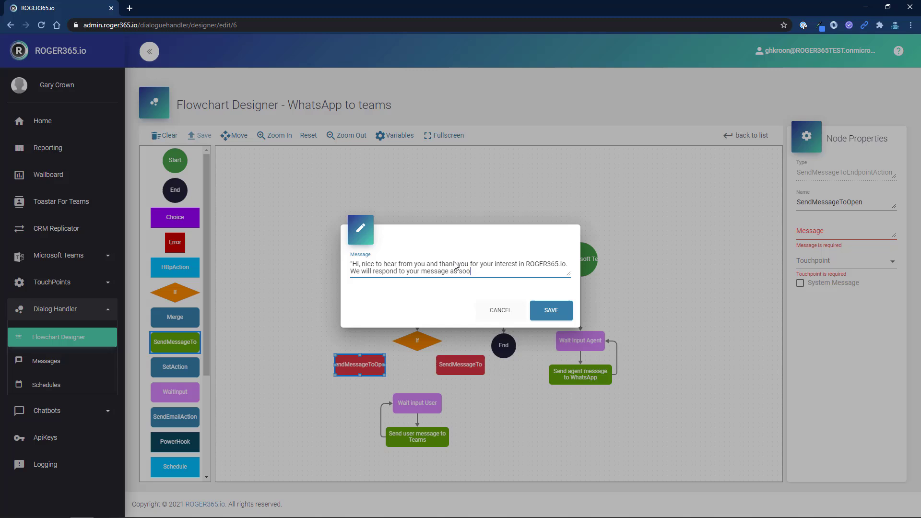
text(n as possible.")
click(551, 311)
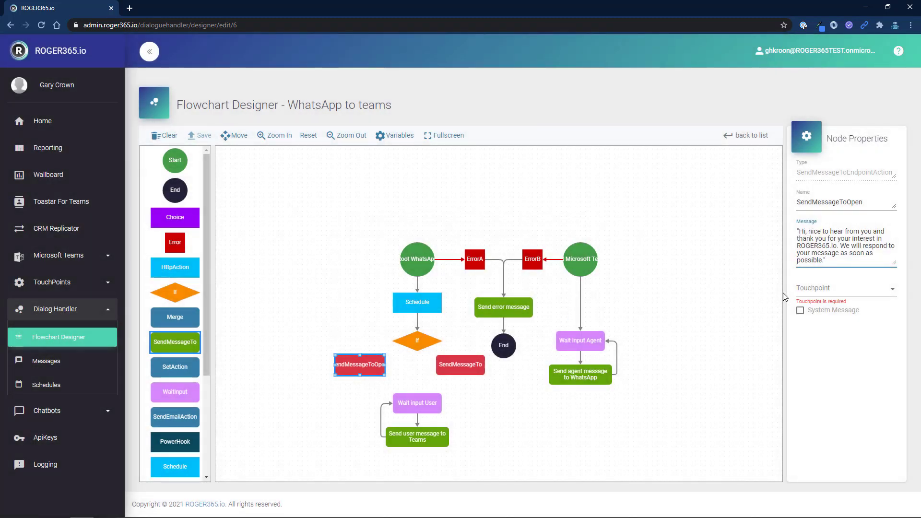
click(831, 291)
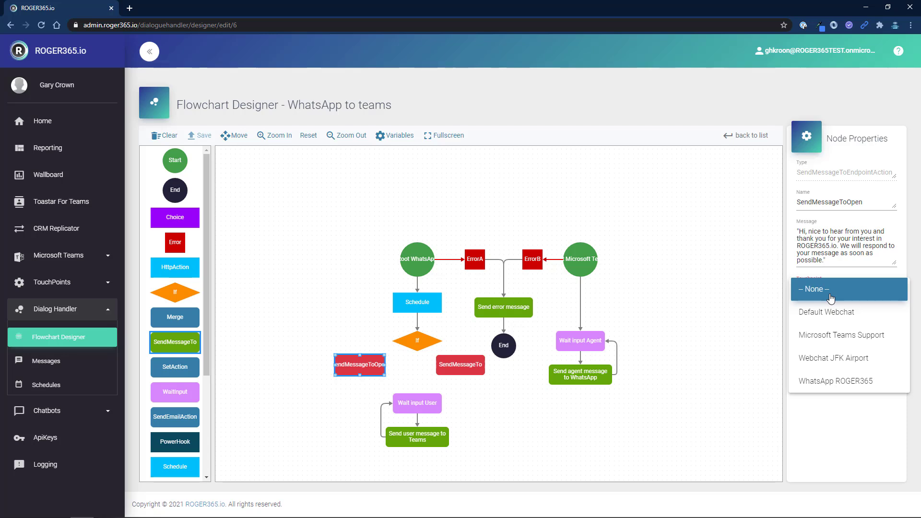
Set SendMessageToOpen's touchpoint to WhatsApp ROGER365 and rename the right node SendMessageToClosed.
click(858, 383)
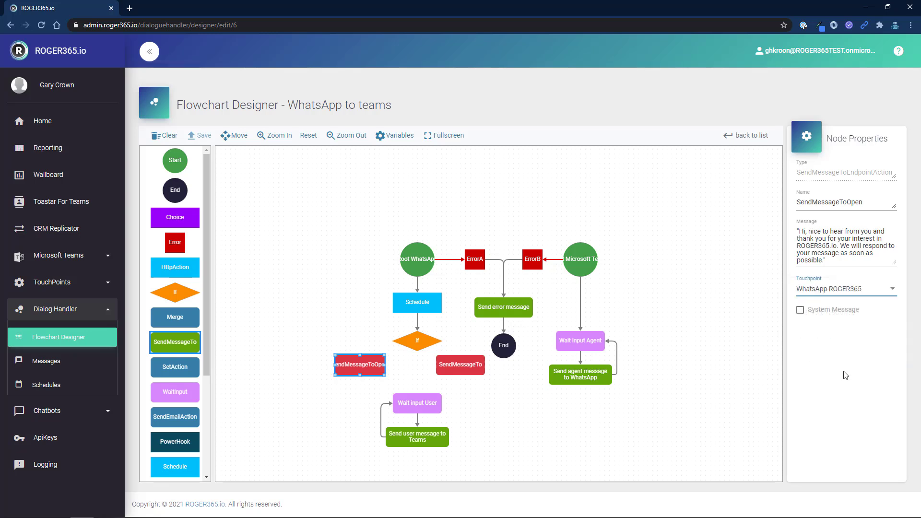
click(468, 368)
click(862, 207)
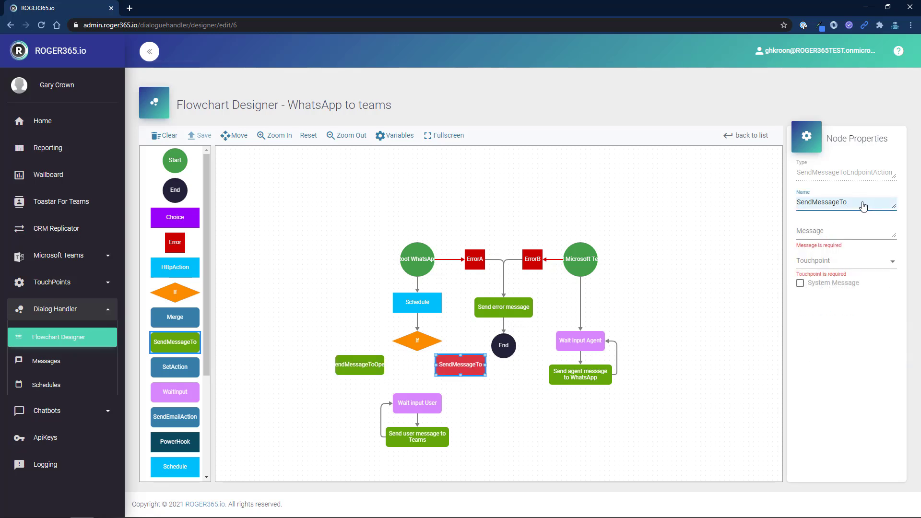
text(Closed)
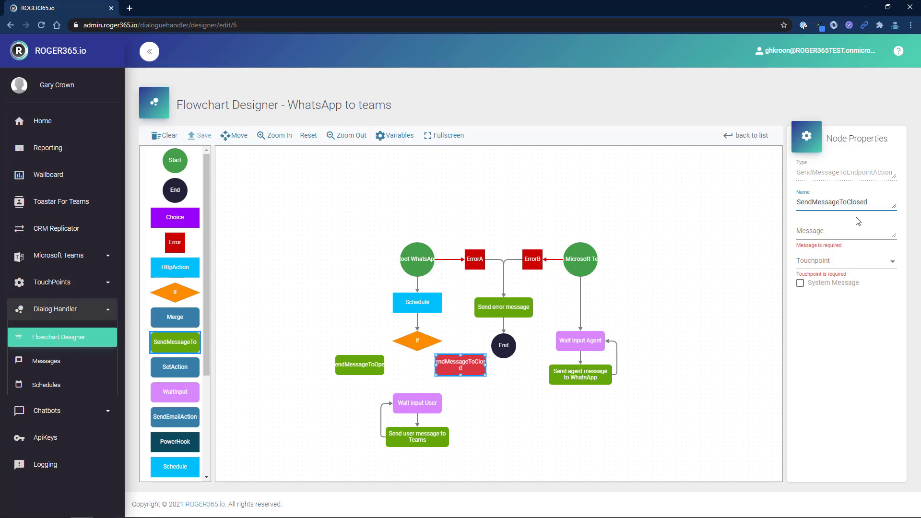
Give SendMessageToClosed an office-closed message with opening hours and the WhatsApp ROGER365 touchpoint.
click(846, 235)
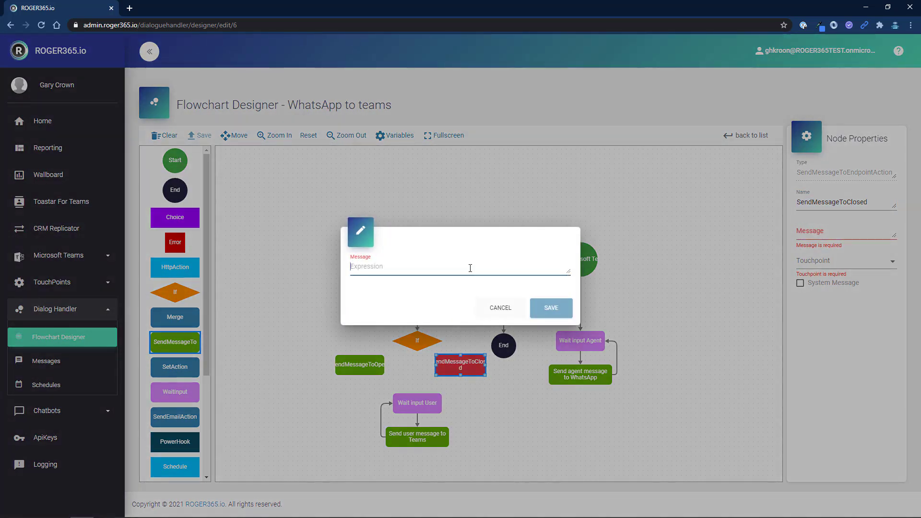
text("Hi, nice to hear from you and thank you for your interest in ROGER365.io. Currently our office is closed,)
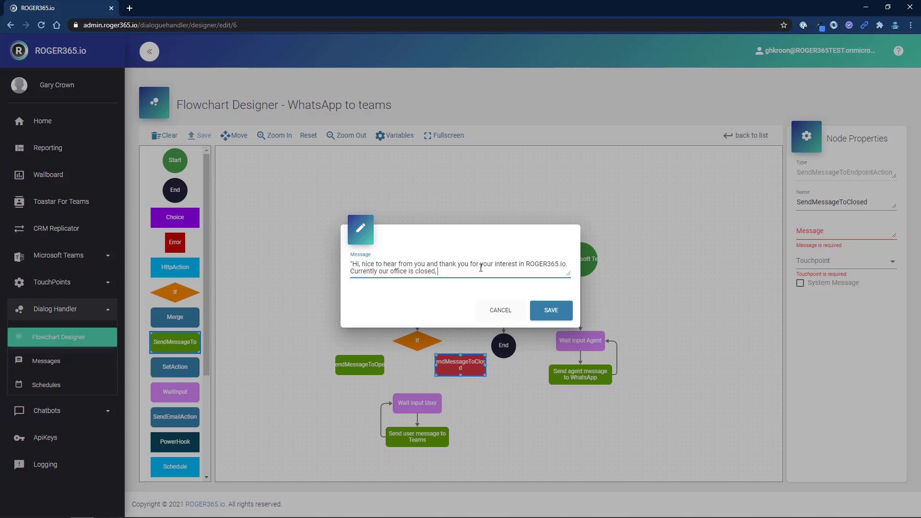
text( but we will respond to your message as soon as posssible. Our openings hours are from Monday until Friday from 0800am until 06)
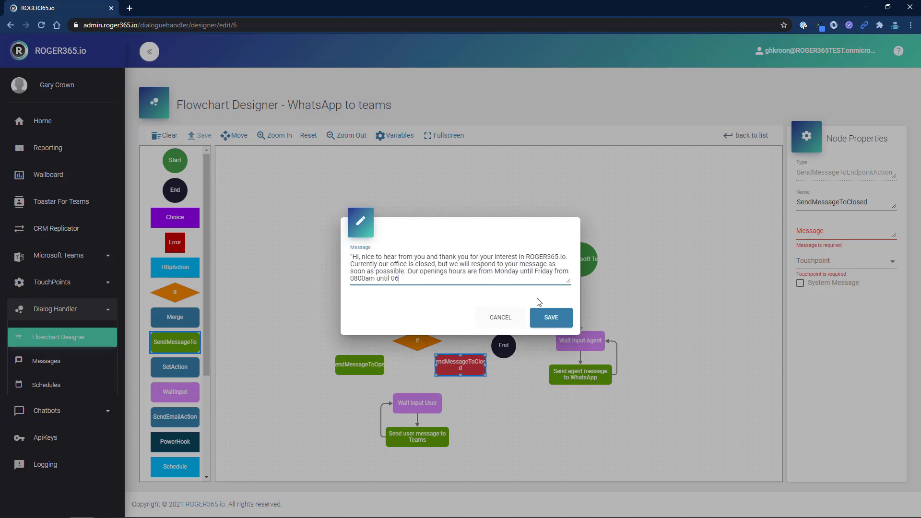
text(00pm (Central European Time/CET)")
click(551, 318)
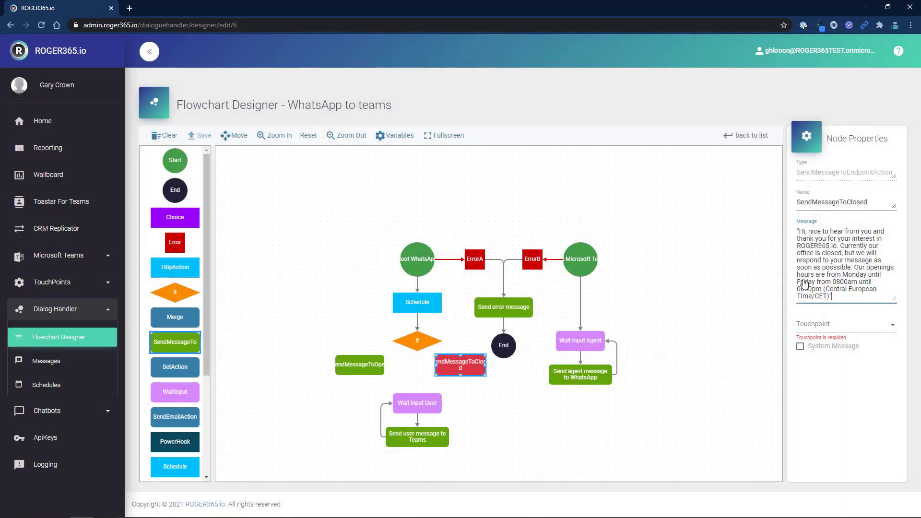
click(843, 324)
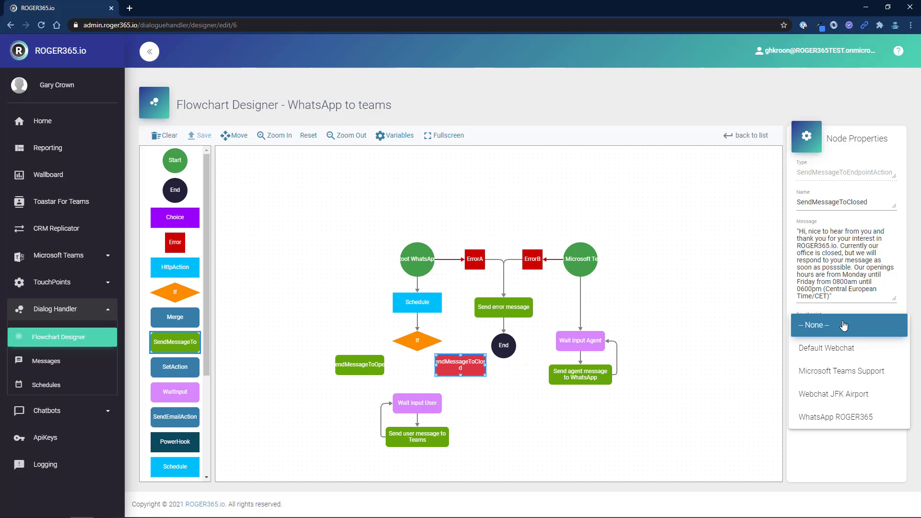
click(860, 419)
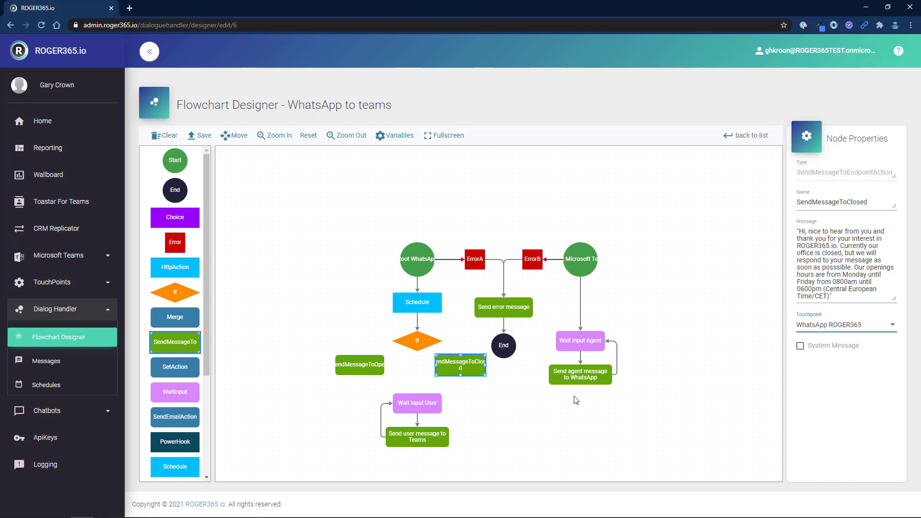
Link If to SendMessageToOpen as the True branch and to SendMessageToClosed as False.
drag(396, 342, 360, 356)
click(839, 172)
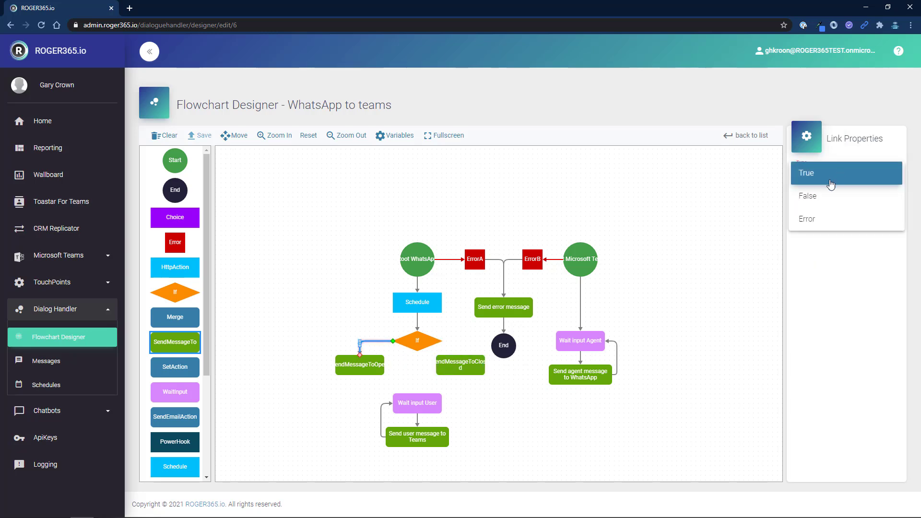
click(830, 175)
click(438, 344)
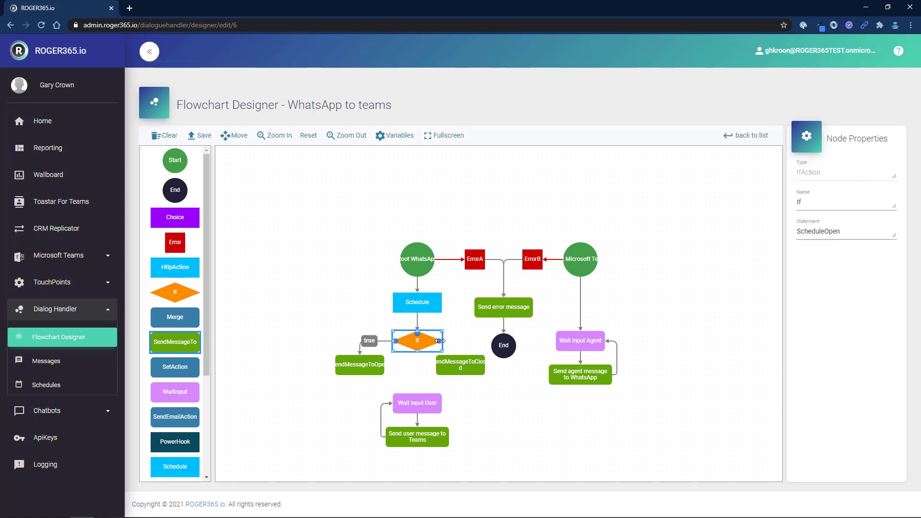
drag(439, 342, 461, 356)
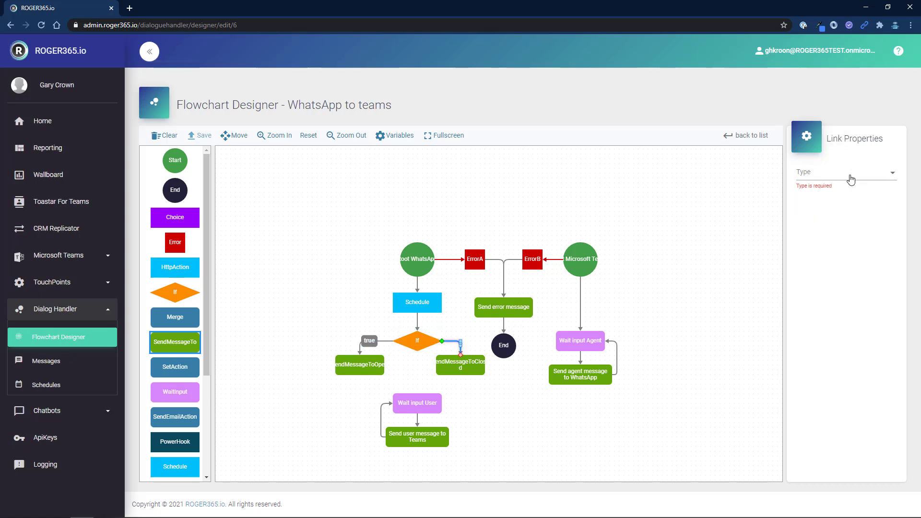
click(847, 176)
click(843, 180)
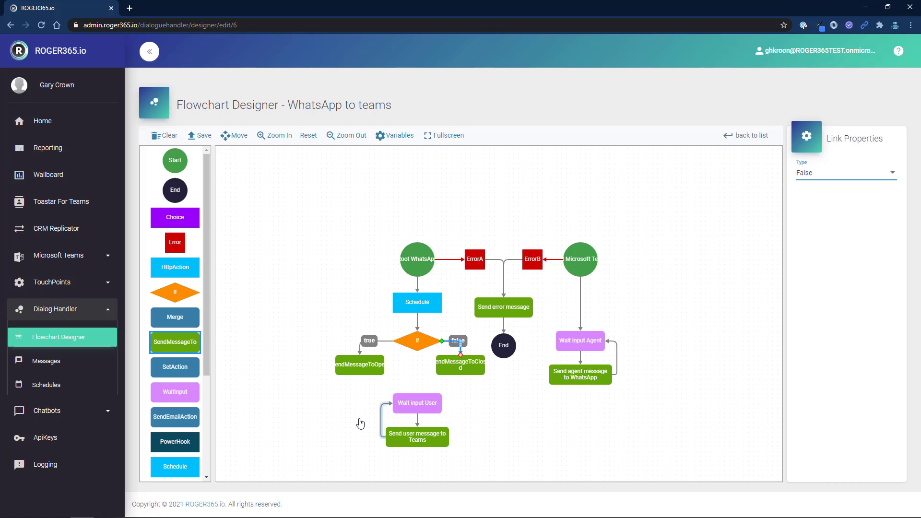
Connect both message nodes to Wait input User and save the flowchart.
drag(360, 373, 417, 394)
drag(462, 373, 417, 394)
click(502, 412)
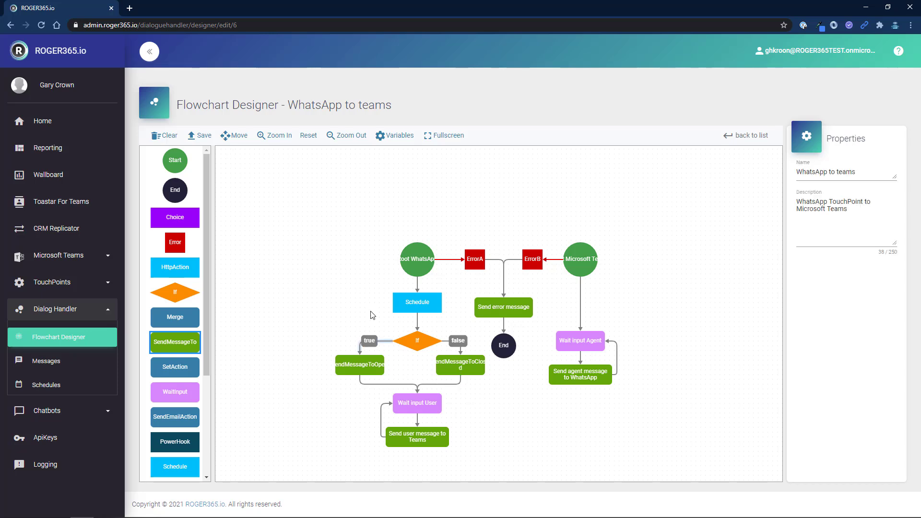
click(204, 140)
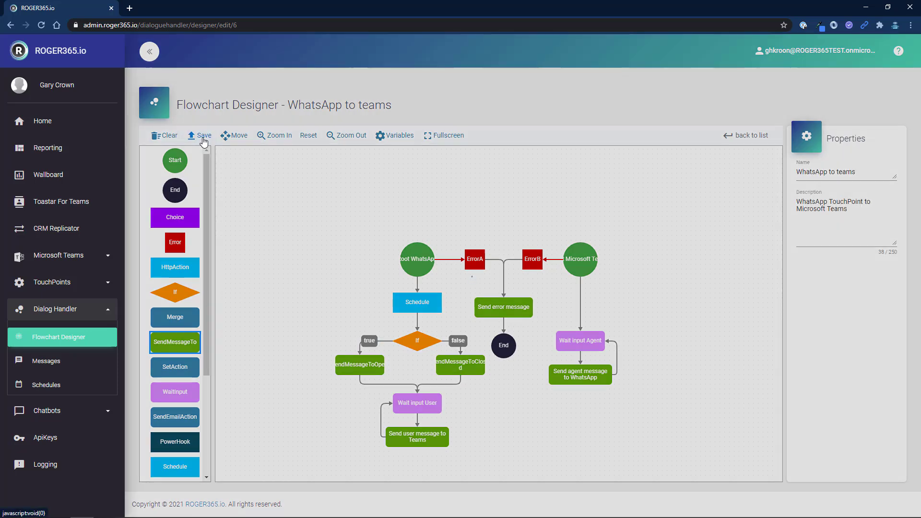